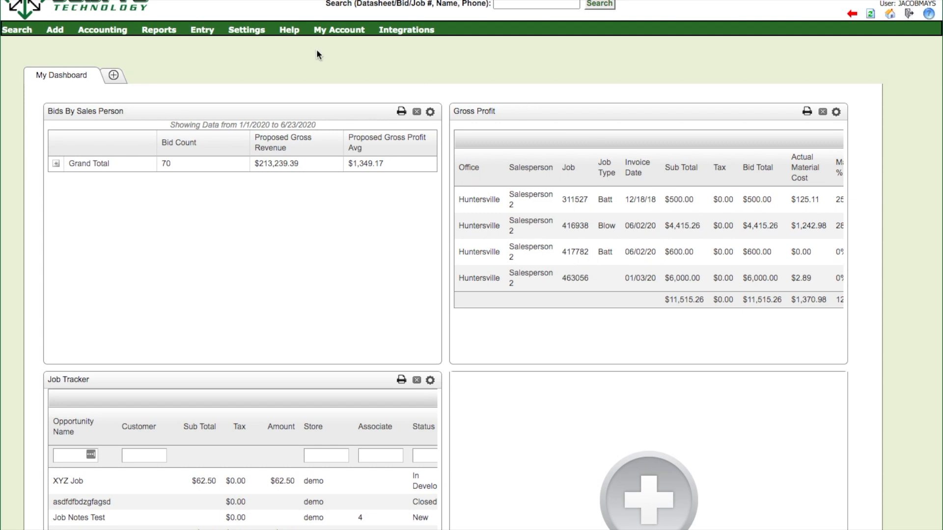
# Start a quick job entry named "Job For Quickness" with the use tax set to North Carolina
pyautogui.moveTo(210, 31)
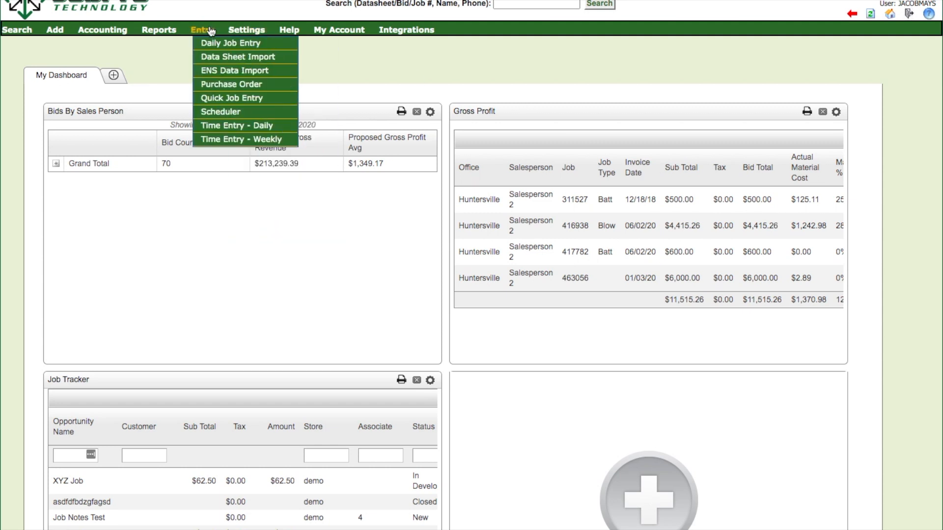
pyautogui.click(246, 100)
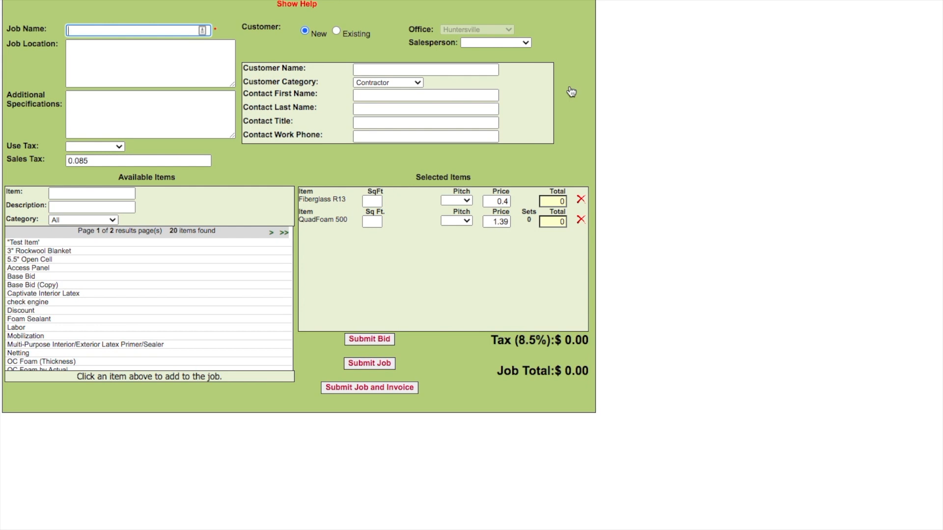
pyautogui.write('Job For Quickness')
pyautogui.click(183, 56)
pyautogui.click(167, 111)
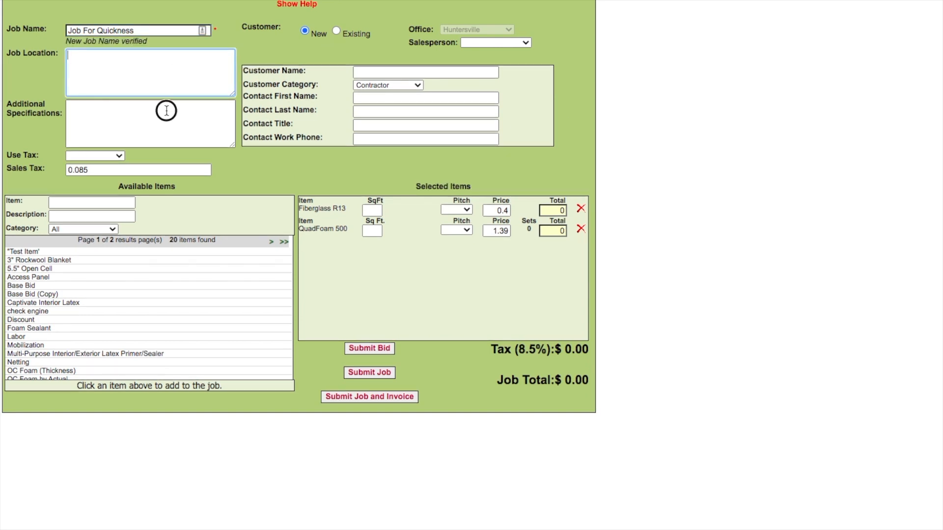
pyautogui.click(118, 156)
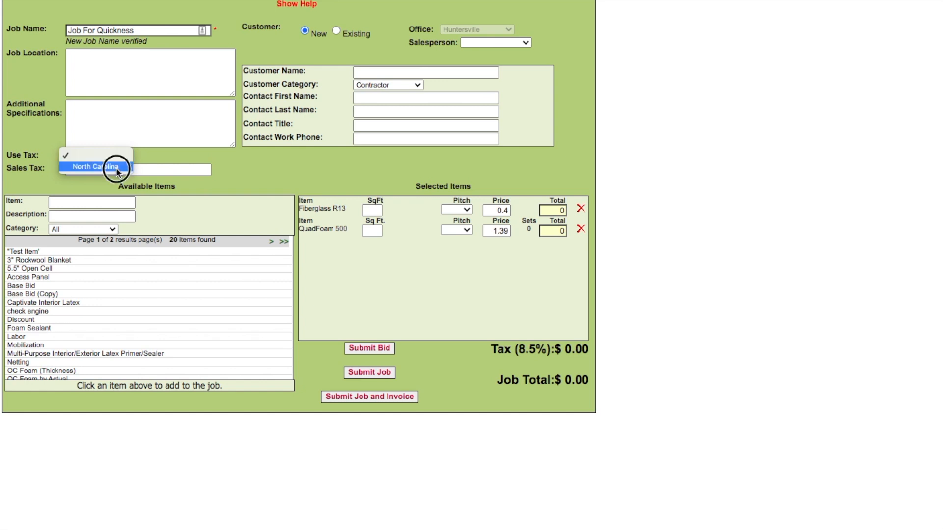
pyautogui.click(117, 165)
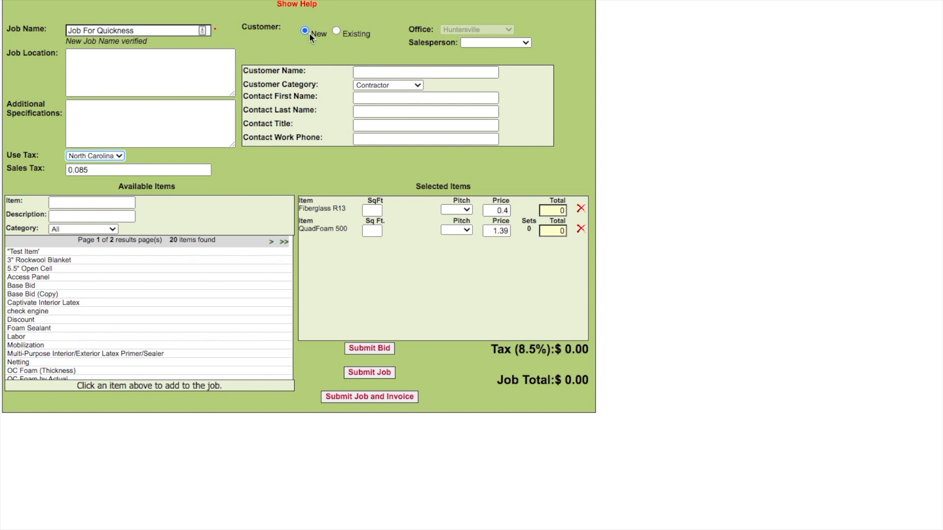
# Search the existing customers for "jobpro" and assign JobPro Technology to the job
pyautogui.click(337, 31)
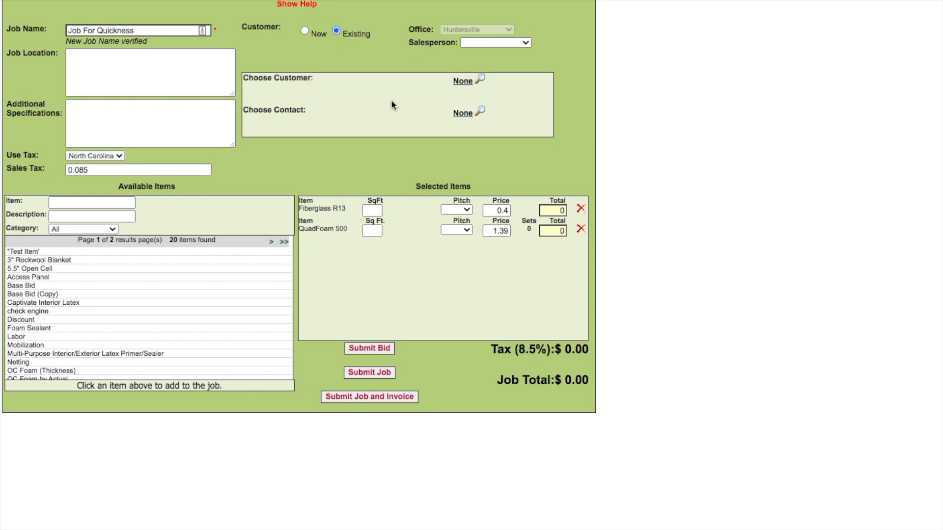
pyautogui.click(480, 78)
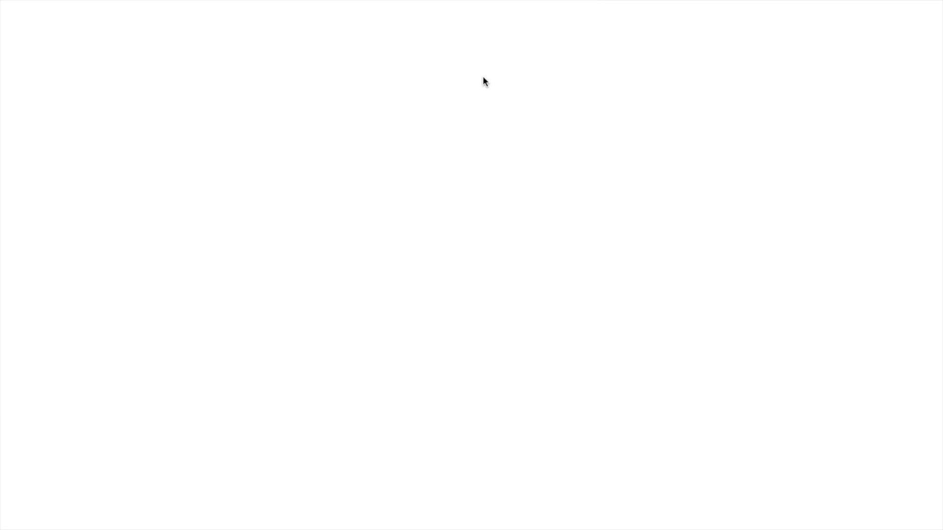
pyautogui.click(18, 4)
pyautogui.write('jobpr')
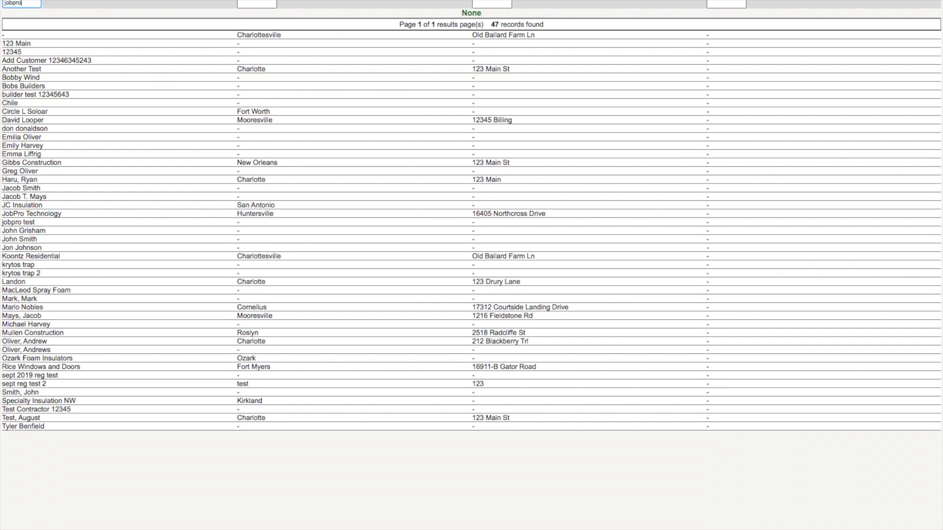
pyautogui.write('o')
pyautogui.click(38, 35)
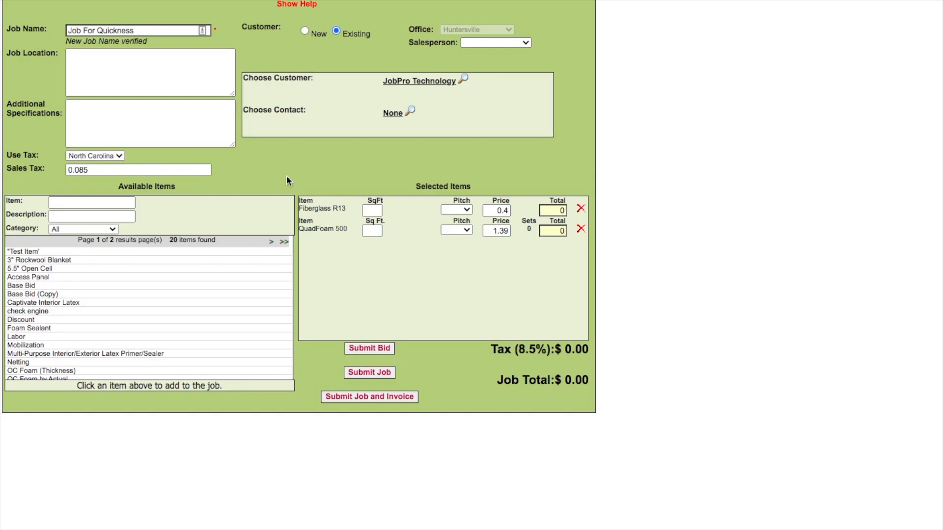
# Choose a contact for JobPro Technology and assign the first listed salesperson to the job
pyautogui.click(407, 113)
pyautogui.click(520, 42)
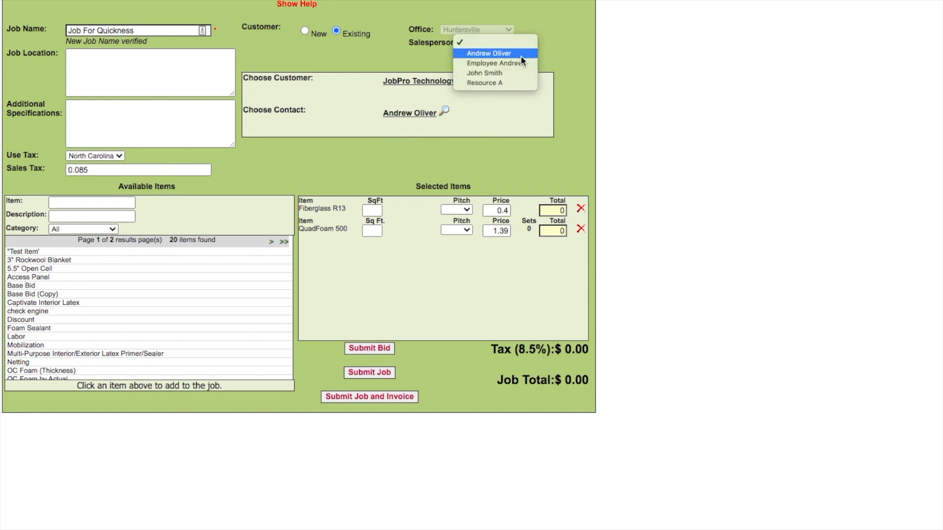
pyautogui.click(517, 53)
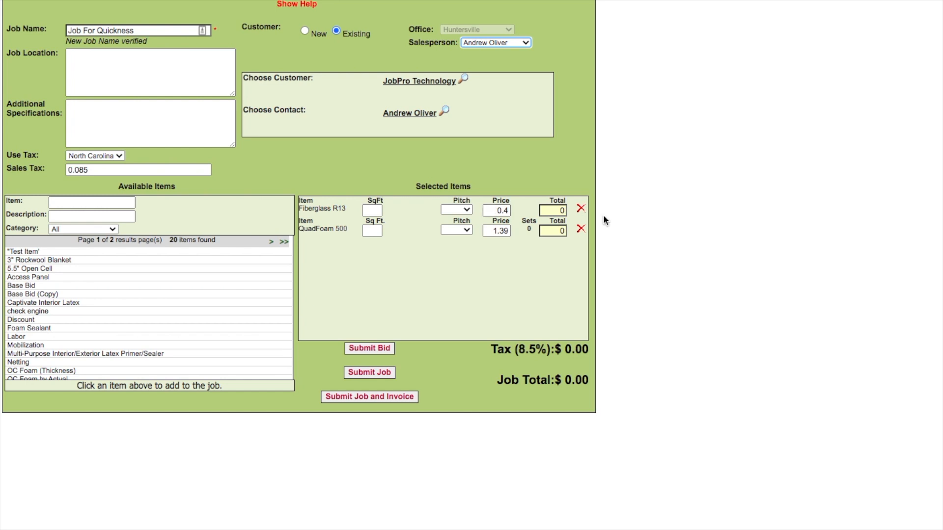
# Replace the preselected Fiberglass R13 and QuadFoam 500 items with 5.5" Open Cell, Discount and OC Foam (Thickness)
pyautogui.click(581, 210)
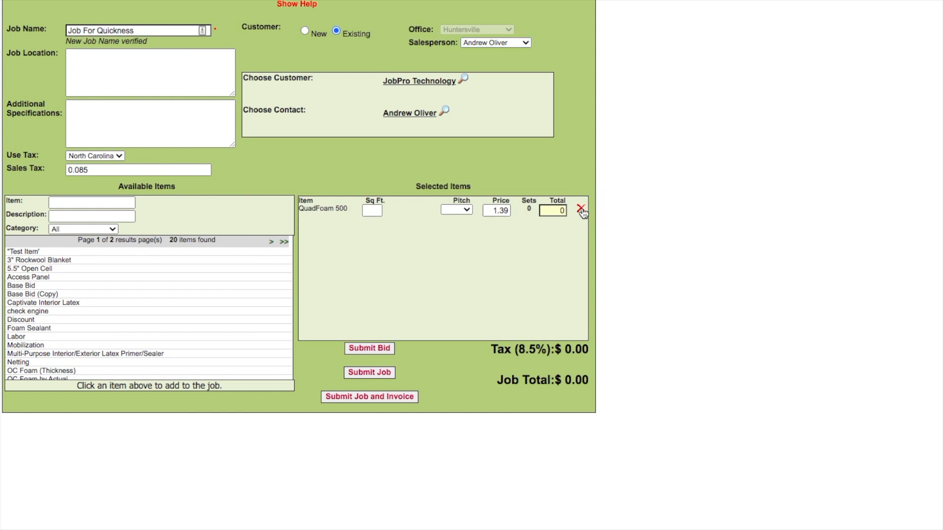
pyautogui.click(581, 211)
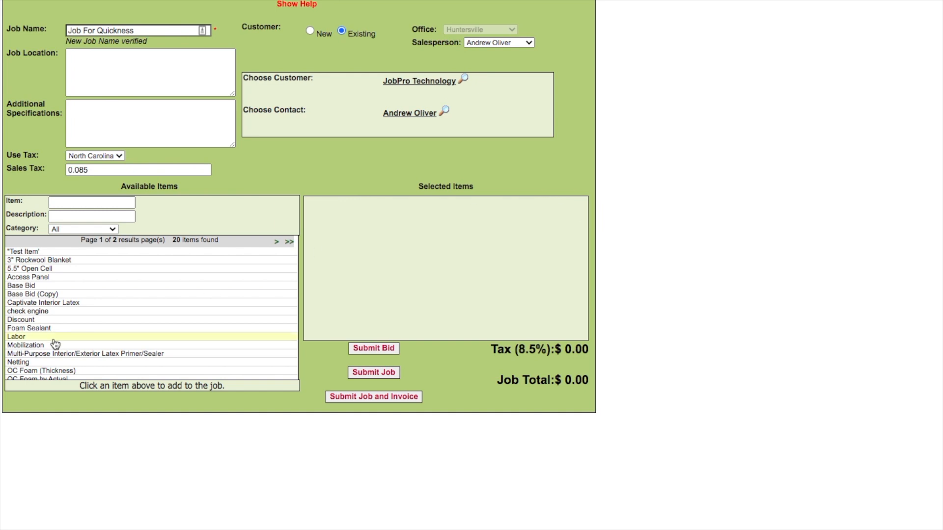
pyautogui.scroll(-1, 54, 337)
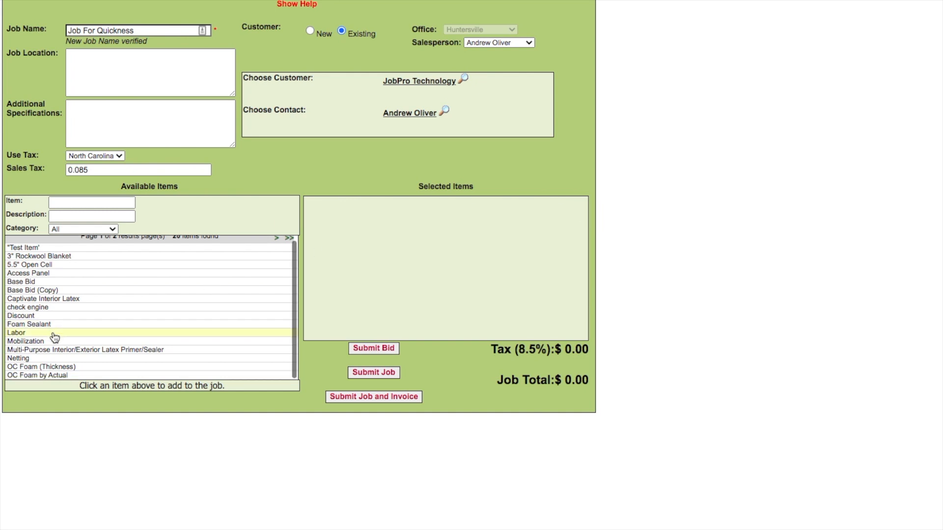
pyautogui.click(44, 265)
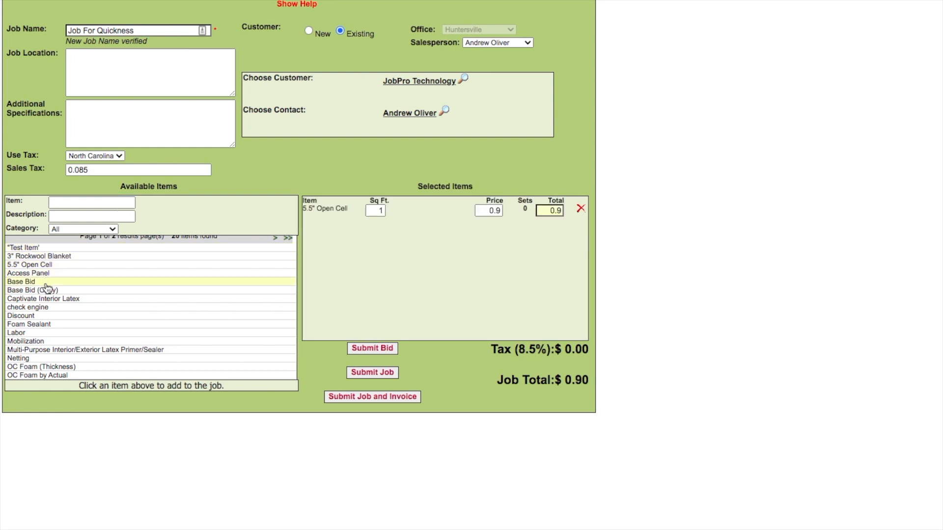
pyautogui.click(52, 317)
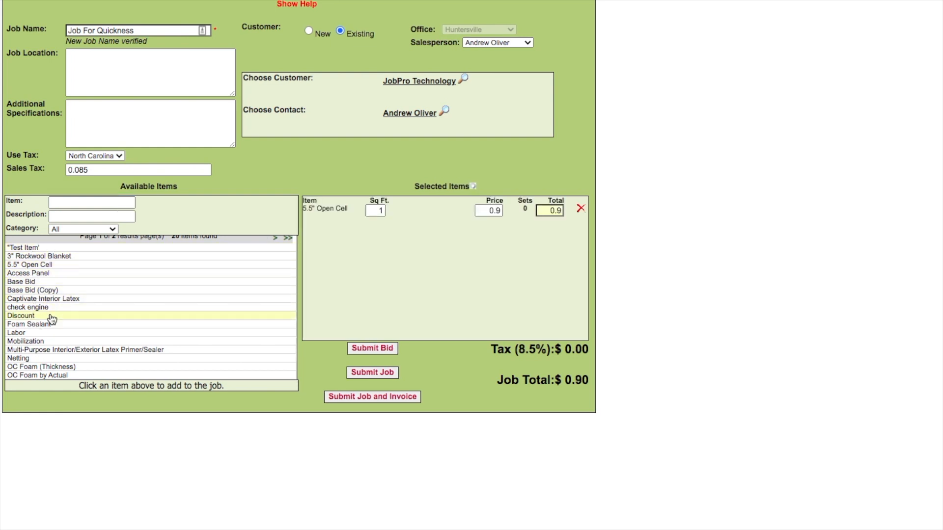
pyautogui.click(73, 367)
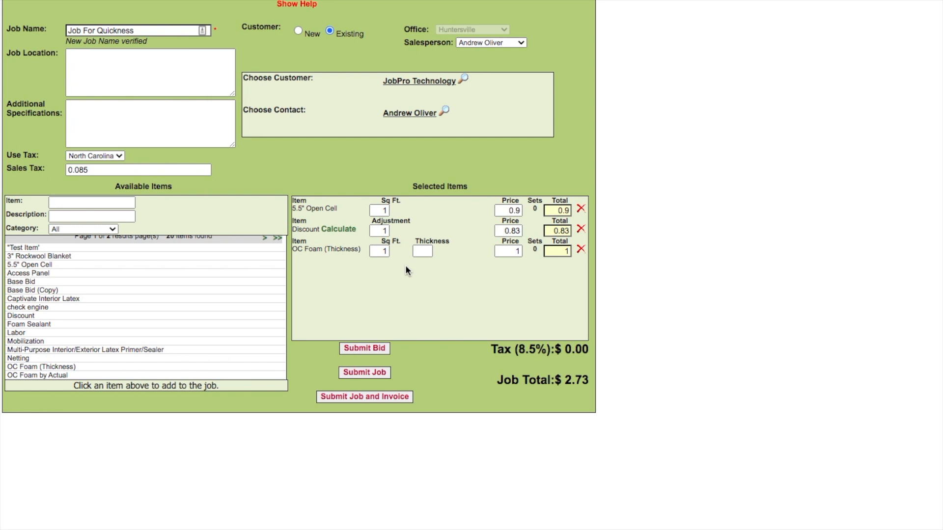
# Set the square footage of the 5.5" Open Cell item to 2300
pyautogui.click(385, 212)
pyautogui.doubleClick(384, 211)
pyautogui.write('2300')
pyautogui.click(384, 230)
pyautogui.doubleClick(383, 230)
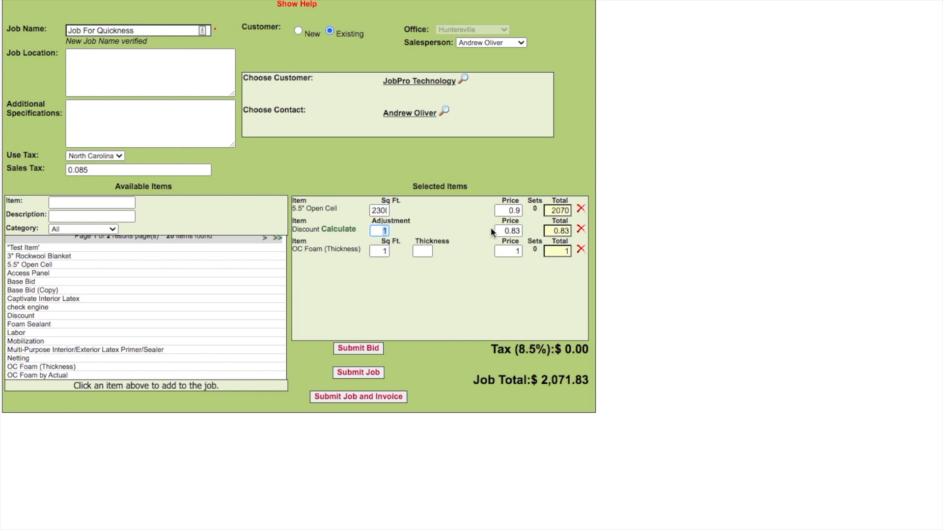
# Set the OC Foam (Thickness) item to 1500 square feet with a thickness of 6
pyautogui.doubleClick(384, 251)
pyautogui.write('1500')
pyautogui.click(433, 261)
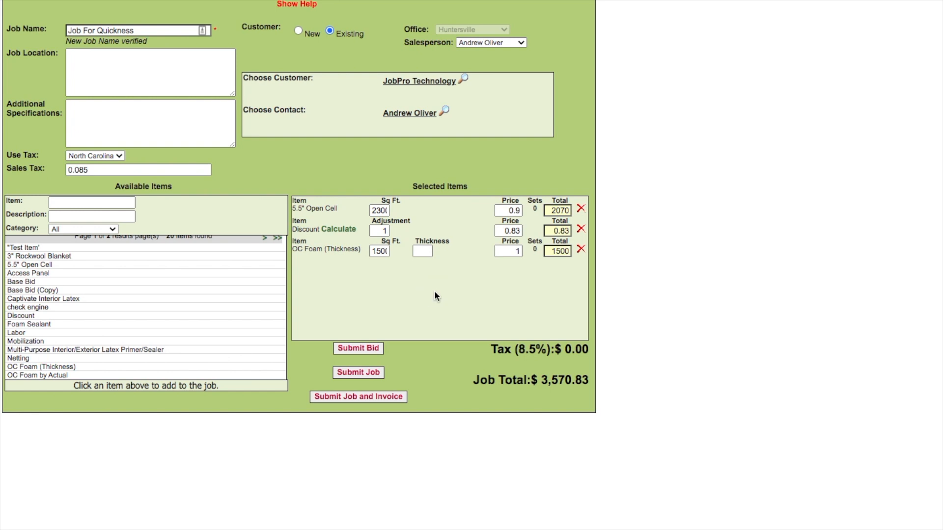
pyautogui.click(423, 252)
pyautogui.write('6')
pyautogui.click(431, 313)
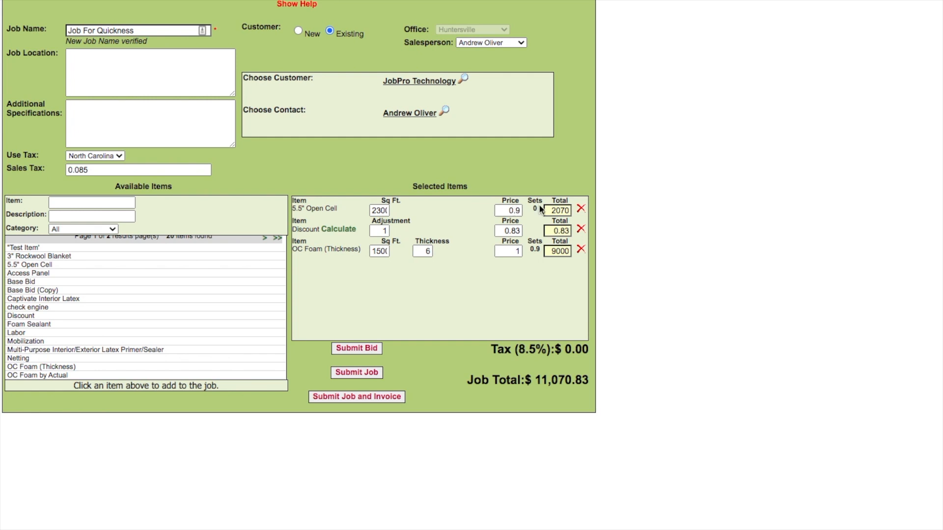
# Change the price of the 5.5" Open Cell item to 0.95
pyautogui.moveTo(516, 211); pyautogui.dragTo(531, 213)
pyautogui.write('95')
pyautogui.click(523, 263)
# Set the price of the Discount item to -500 so that it reduces the job total
pyautogui.moveTo(505, 231); pyautogui.dragTo(527, 236)
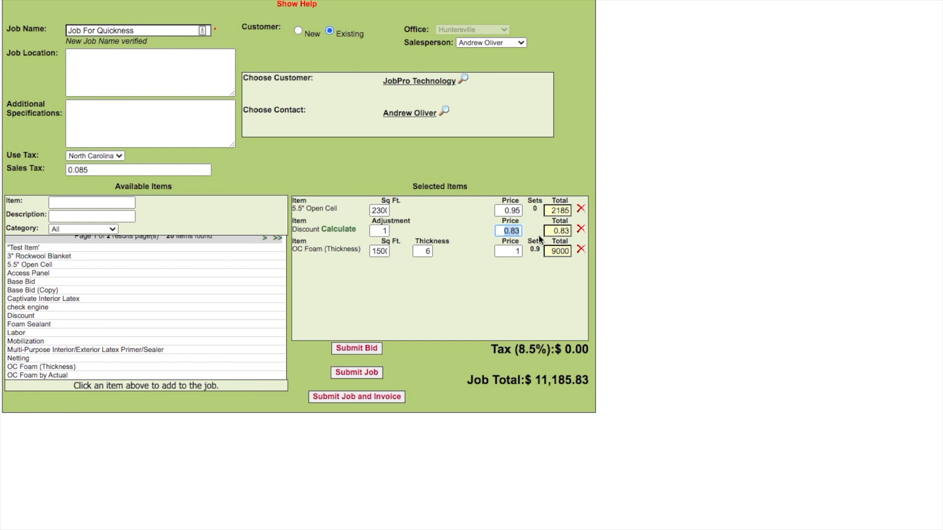
pyautogui.write('500')
pyautogui.click(482, 309)
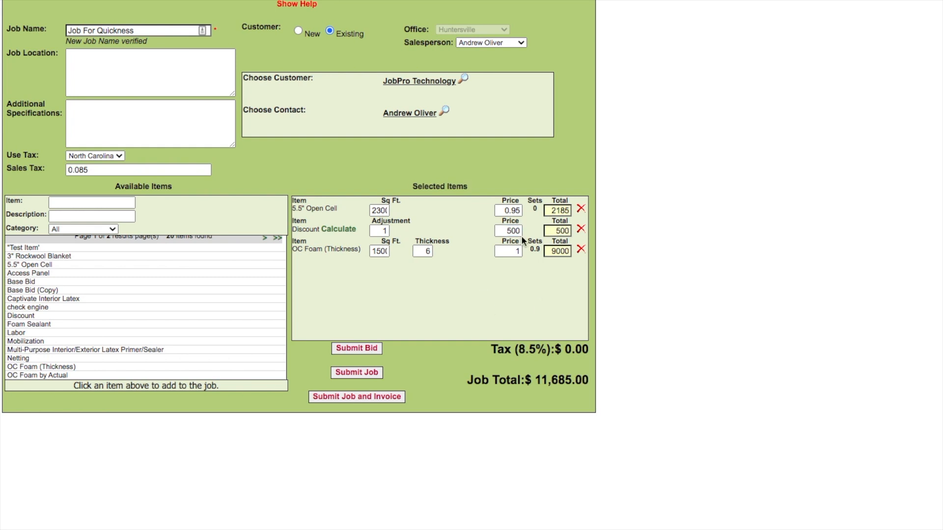
pyautogui.click(508, 232)
pyautogui.write('-')
pyautogui.click(508, 290)
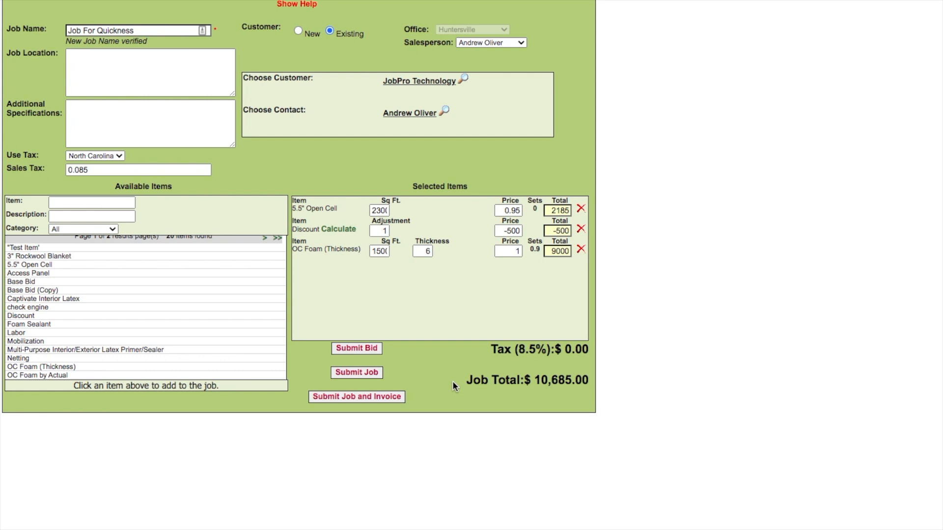
# Submit the quick entry as a job without an invoice
pyautogui.click(362, 377)
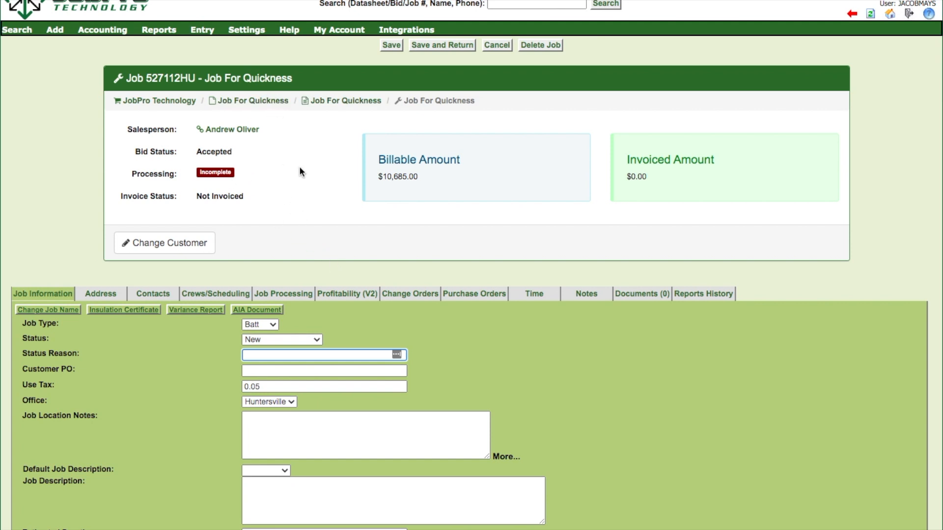
pyautogui.scroll(-1, 300, 170)
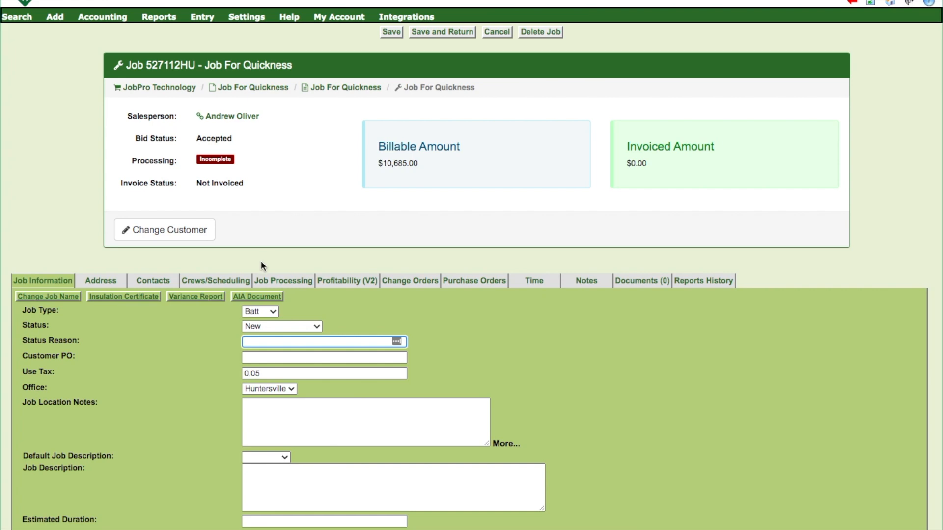